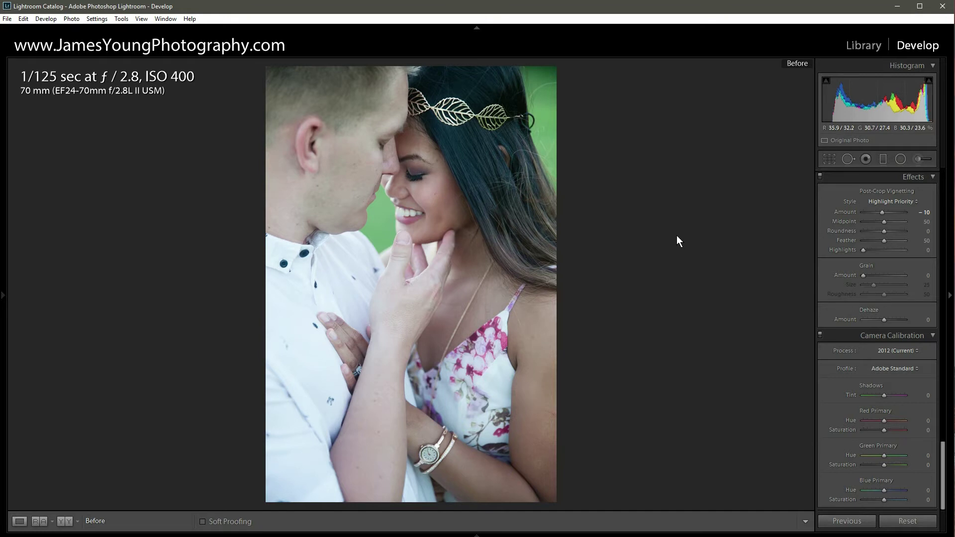
Compare the photo's original version with its fully edited version.
key(backslash)
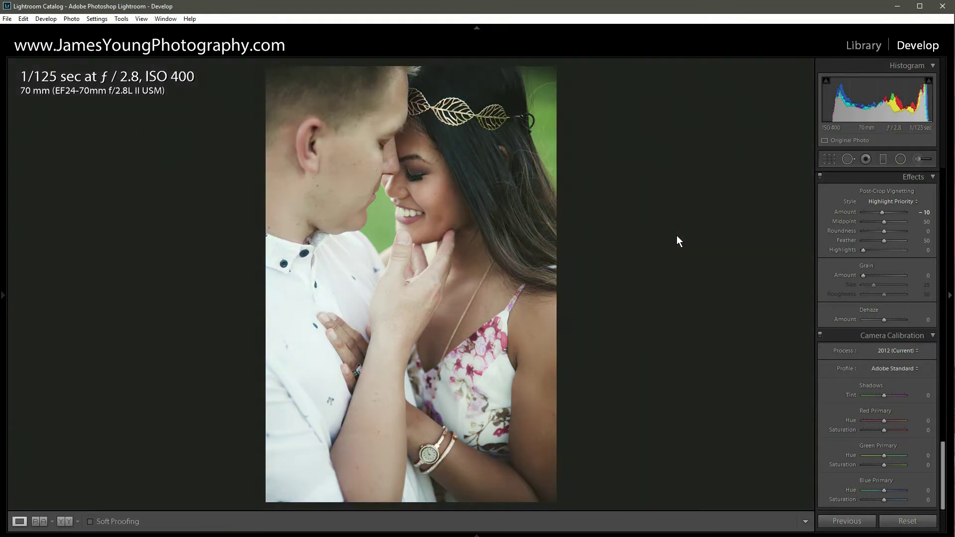
key(backslash)
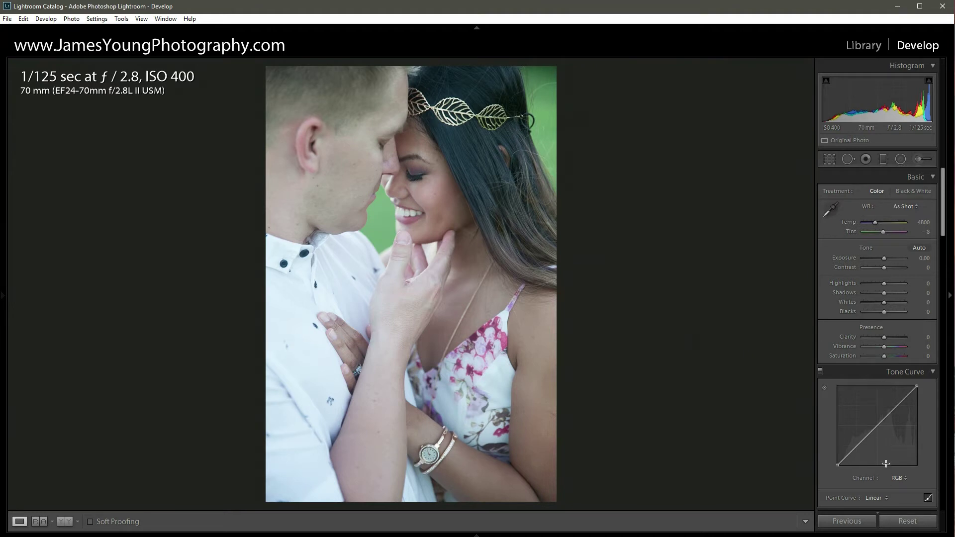
Set the tone curve's point curve to Medium Contrast and the white balance temperature to 5800.
click(882, 498)
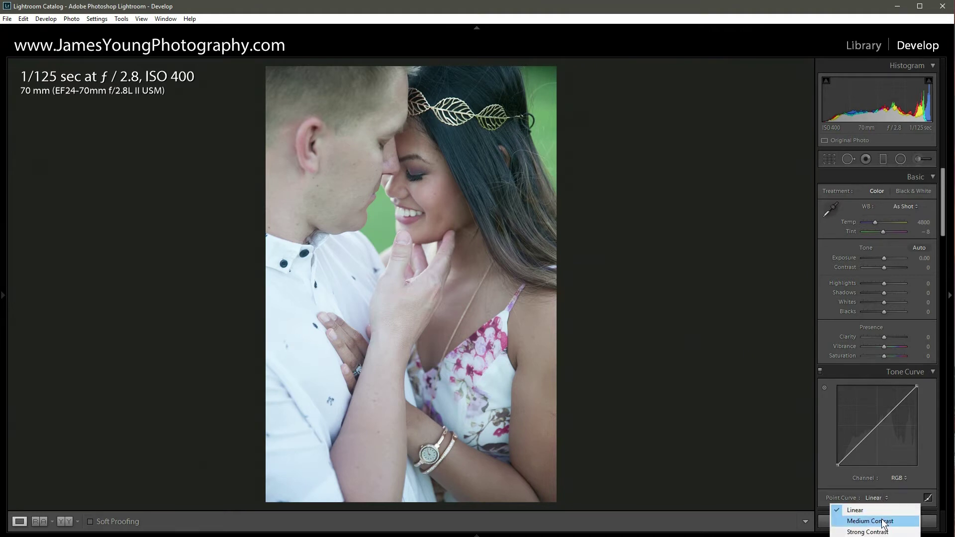
click(881, 520)
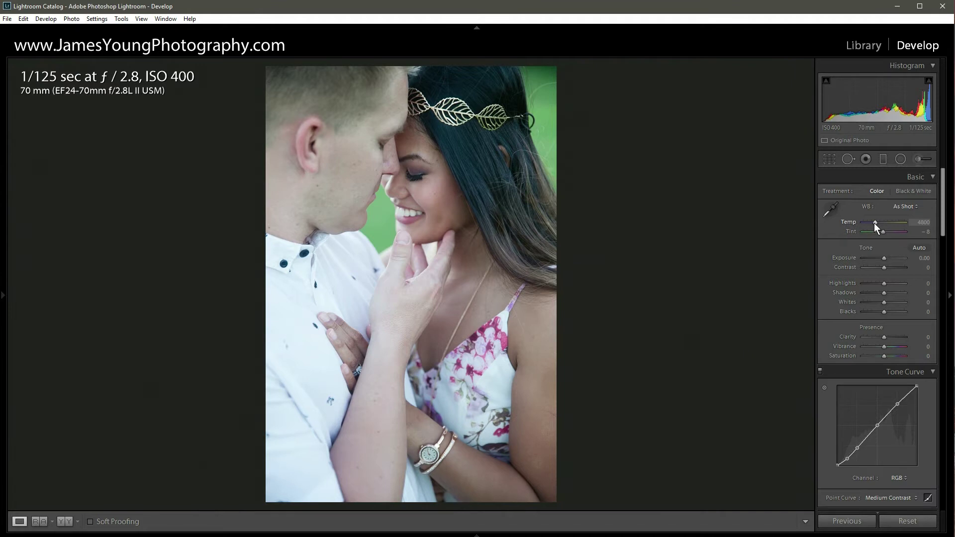
scroll(874, 223, up, 10)
scroll(874, 223, up, 5)
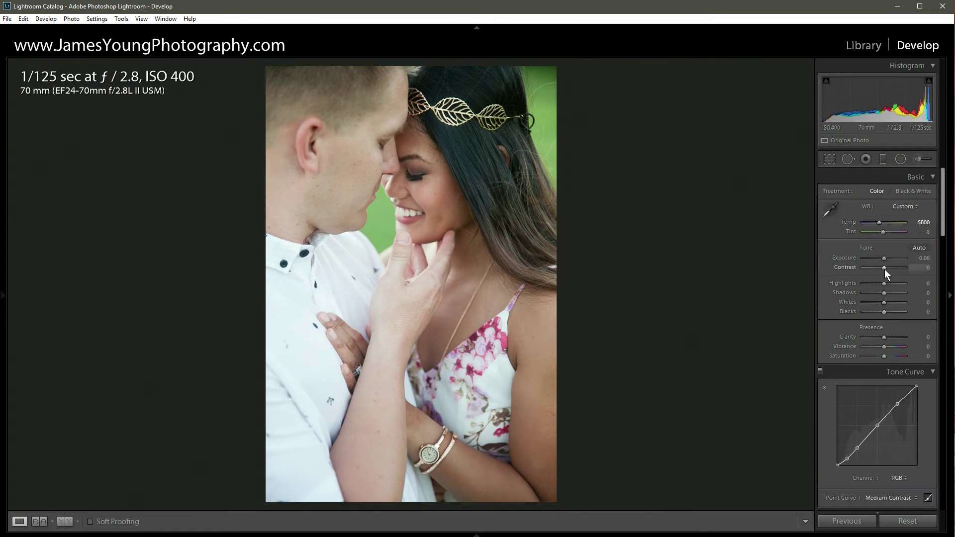
Set Contrast to +30 and Highlights to −25 in the basic tone adjustments.
key(Up)
key(Up)
key(Up)
key(Up)
key(Up)
key(Up)
key(Up)
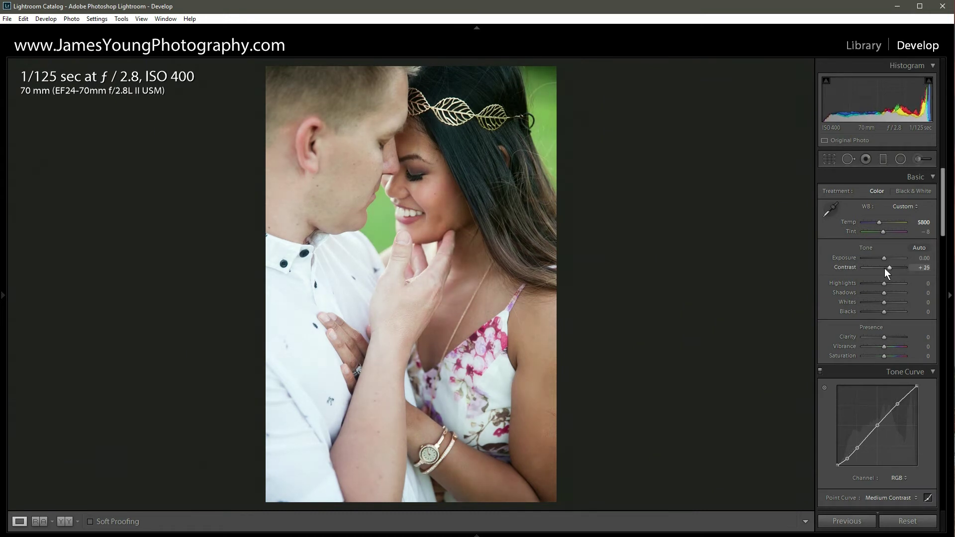
key(Down)
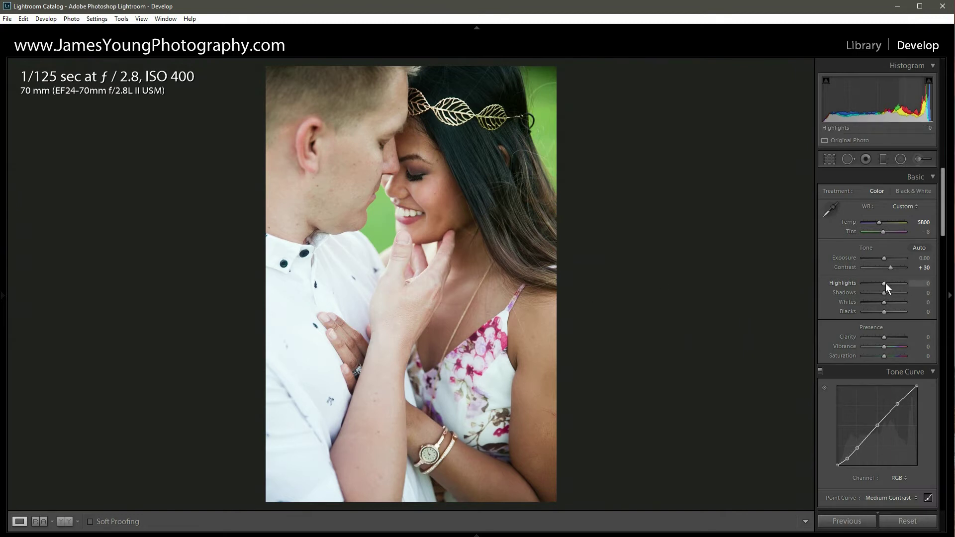
scroll(886, 283, down, 4)
scroll(885, 287, down, 1)
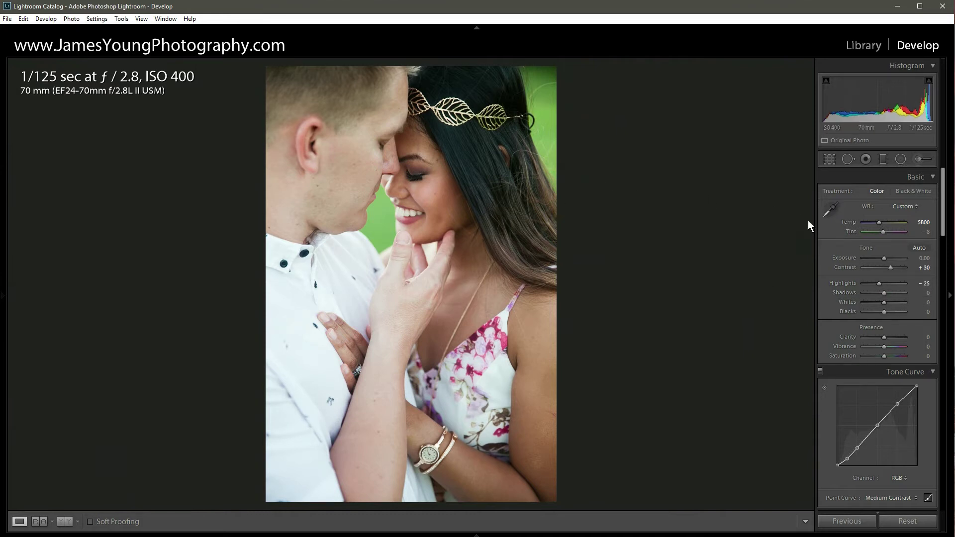
Lighten the dark areas of the photo by setting Shadows to +35.
key(Up)
key(Up)
key(Up)
key(Up)
key(Up)
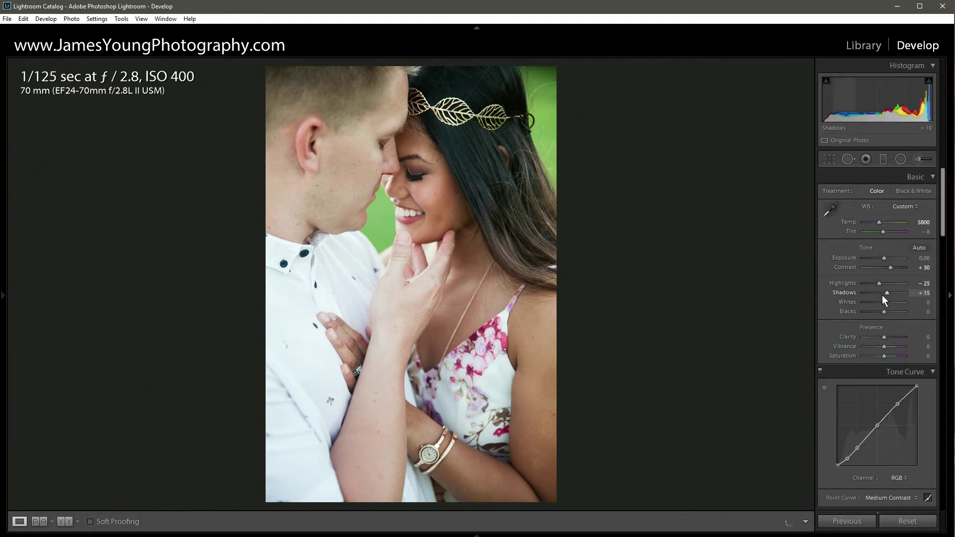
key(Up)
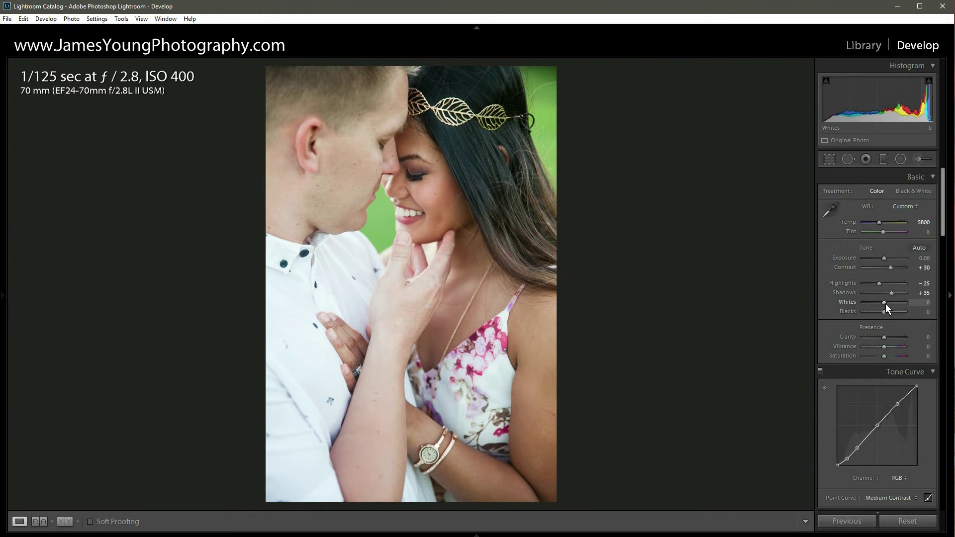
Set Whites to −10 and Blacks to −25.
key(Down)
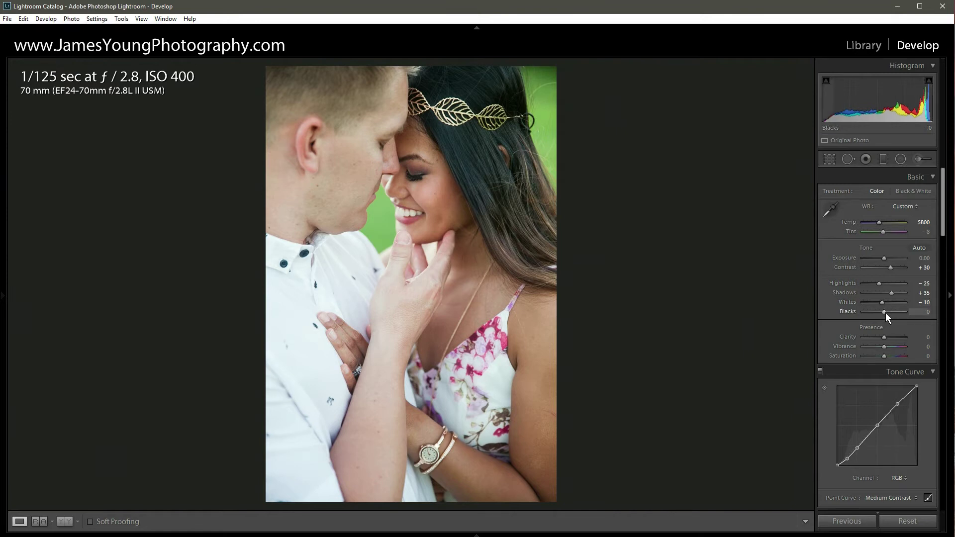
key(Down)
key(Down)
key(Down)
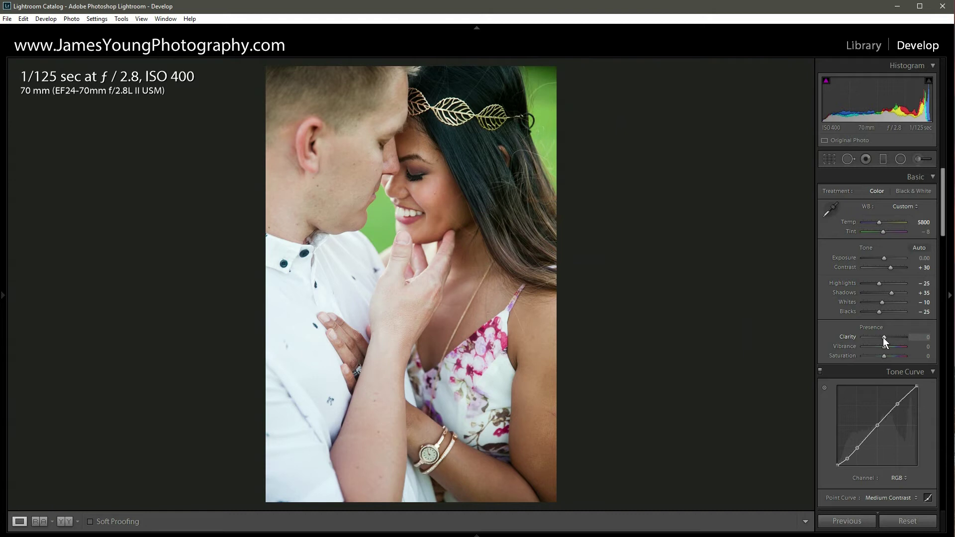
Soften and mute the photo by setting Clarity to −15 and Vibrance to −30.
scroll(882, 338, down, 2)
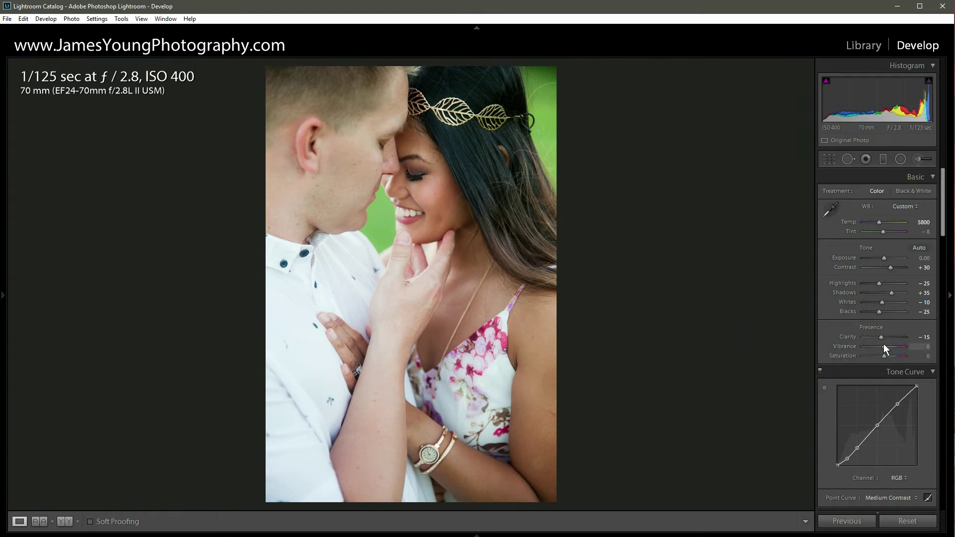
drag(883, 345, 874, 338)
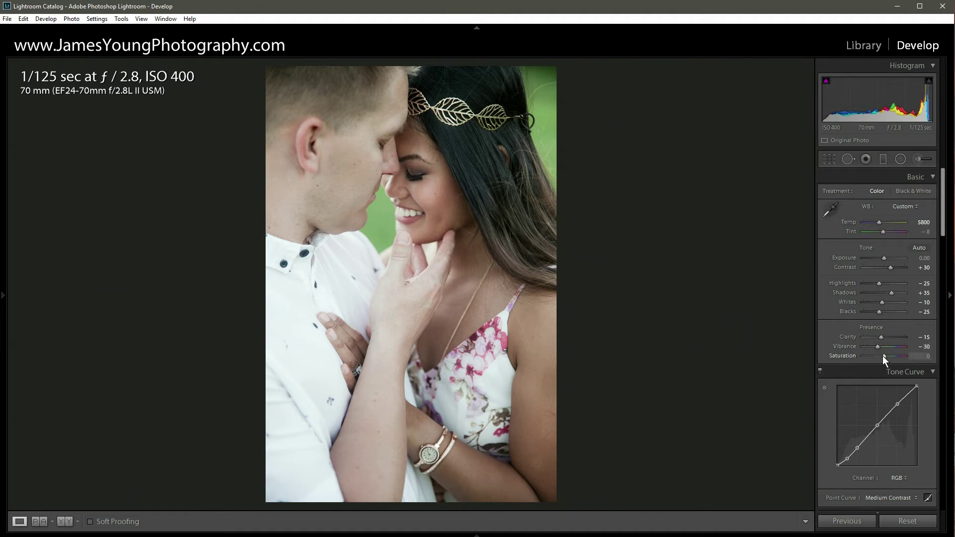
Set the overall Saturation to +10, try it at +100 and undo that extreme setting.
key(Up)
key(Up)
drag(887, 356, 915, 357)
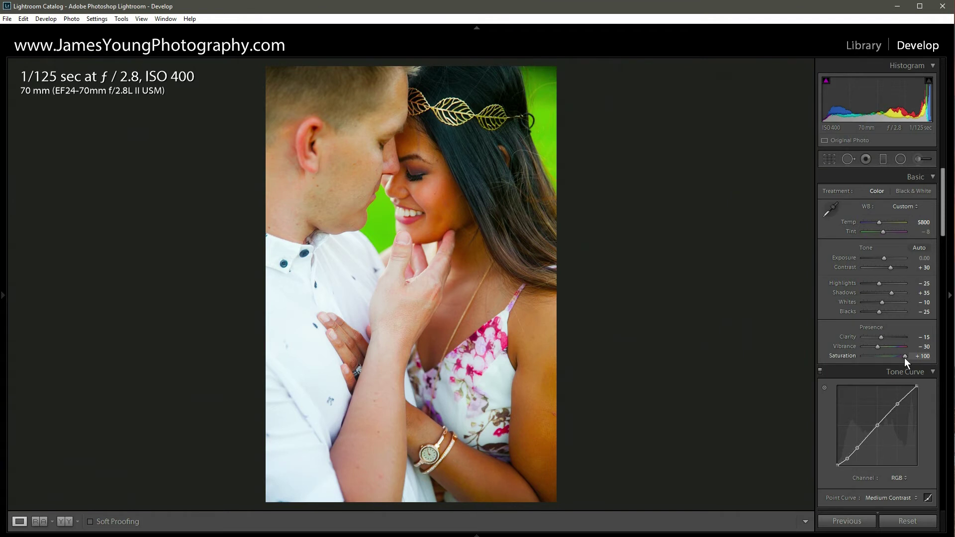
key(ctrl+z)
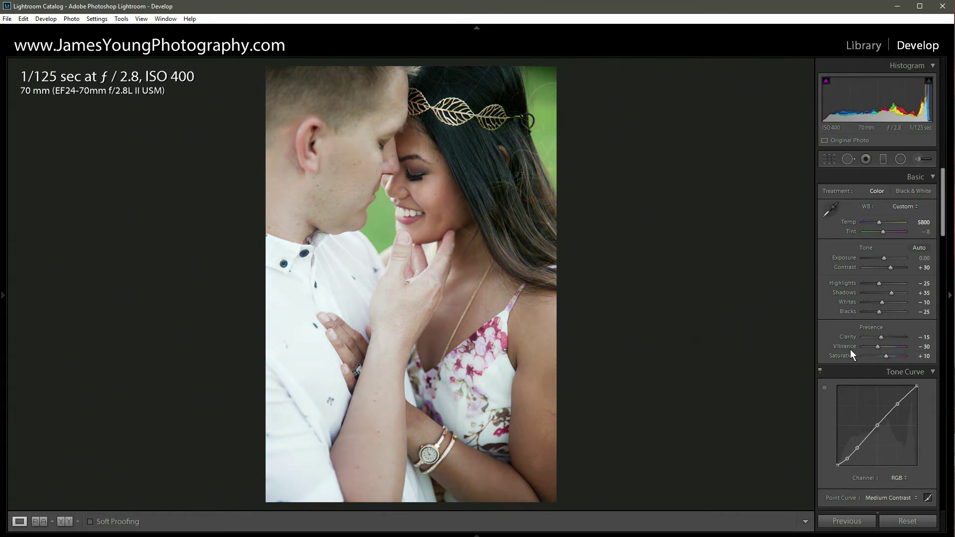
Set the HSL Red saturation to −35, try Orange saturation at −76 and reset Orange to 0.
scroll(948, 260, down, 3)
scroll(948, 260, down, 5)
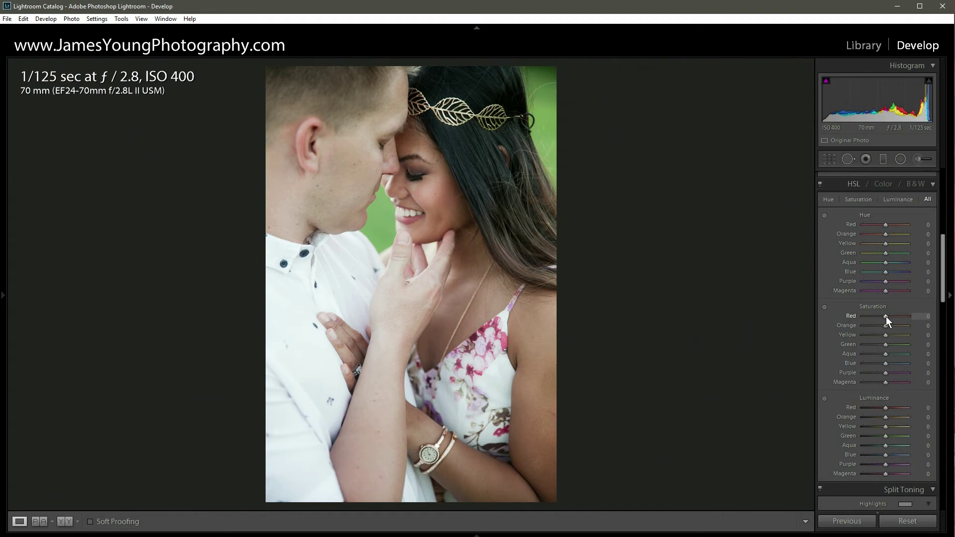
scroll(886, 318, down, 2)
mouse_move(871, 326)
mouse_down()
mouse_move(855, 326)
mouse_move(864, 327)
mouse_up()
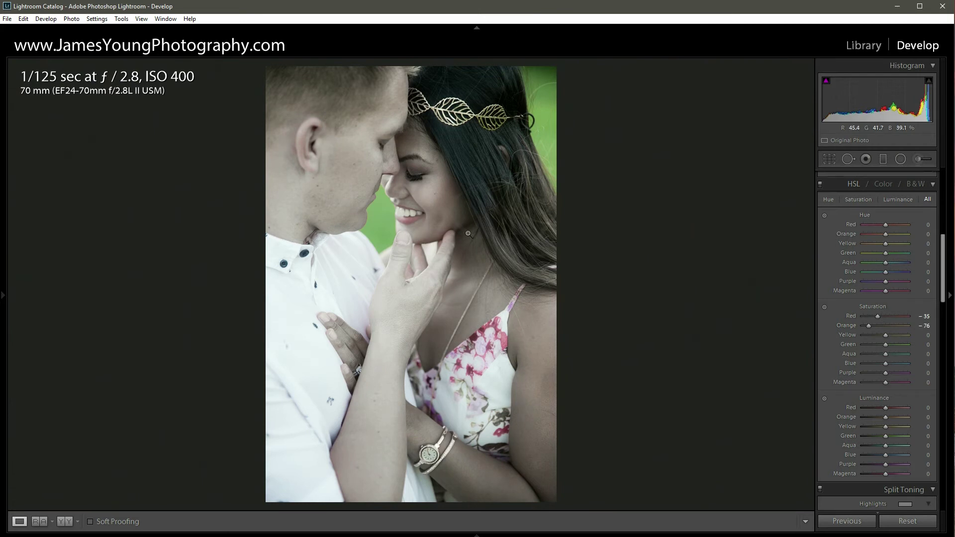
double_click(871, 326)
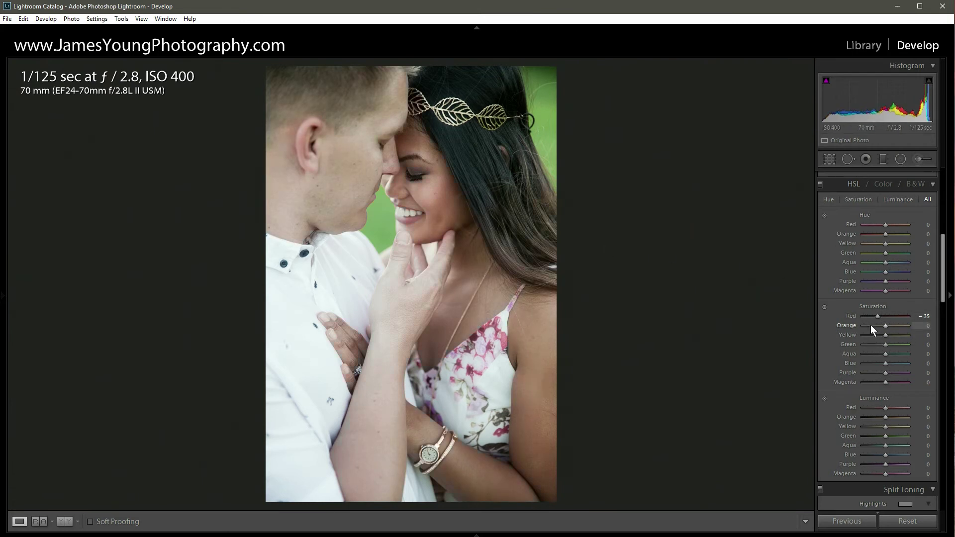
Set the HSL saturation of Orange to −10, Yellow to −5 and Green to −15.
key(Down)
key(Down)
key(Down)
Compare the photo with the HSL adjustments switched off and on.
click(819, 187)
click(820, 187)
click(820, 188)
click(819, 187)
Fade the shadows on the RGB tone curve by removing the lowest intermediate point and raising the black endpoint slightly.
scroll(935, 248, down, 1)
drag(944, 295, 943, 256)
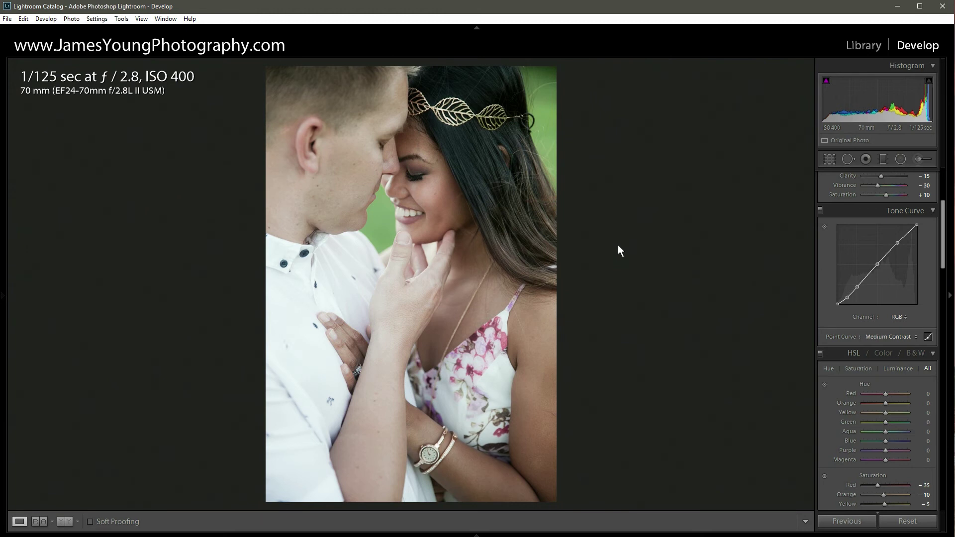
click(847, 298)
drag(838, 302, 838, 295)
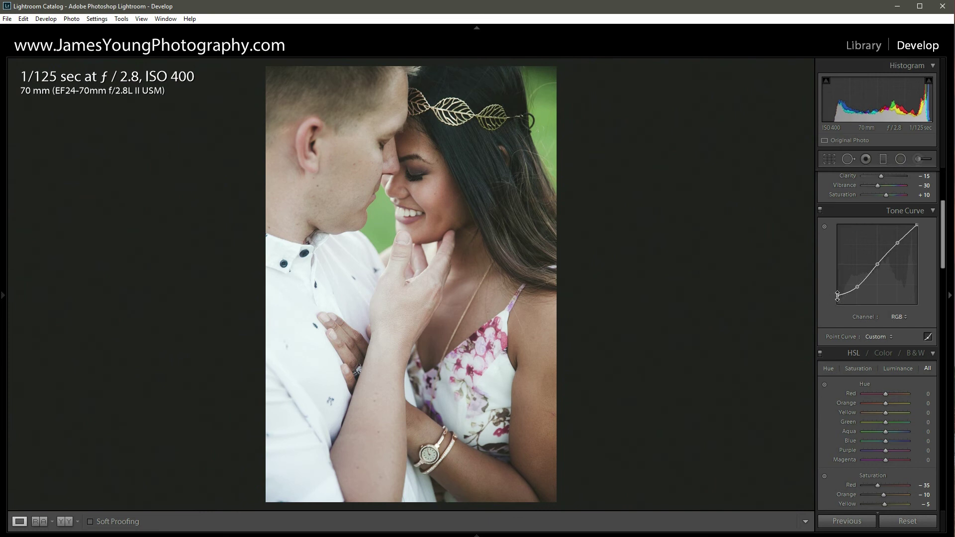
mouse_move(836, 296)
Add a subtle dark post-crop vignette with the amount set to −10.
scroll(825, 303, down, 3)
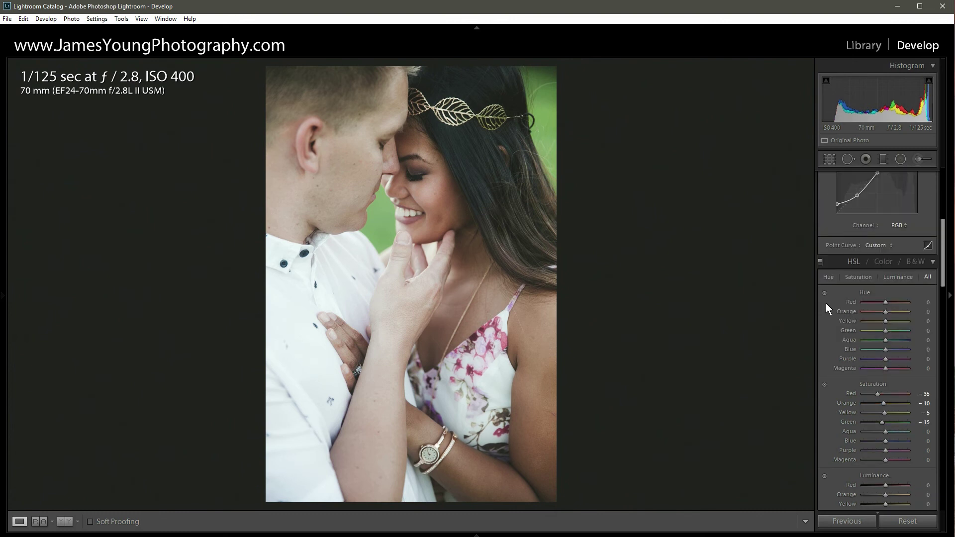
scroll(826, 303, down, 12)
scroll(826, 304, down, 11)
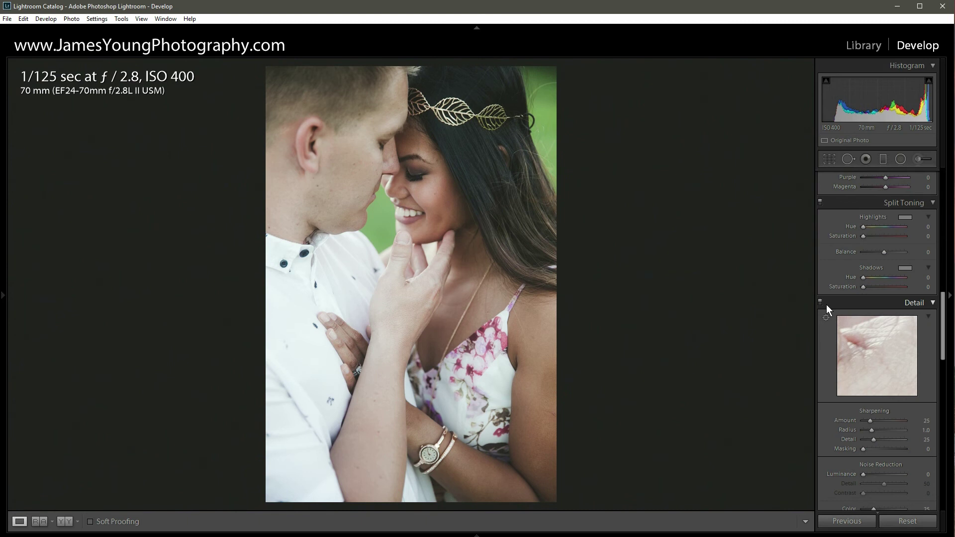
scroll(827, 307, down, 3)
scroll(827, 307, up, 3)
scroll(826, 306, down, 3)
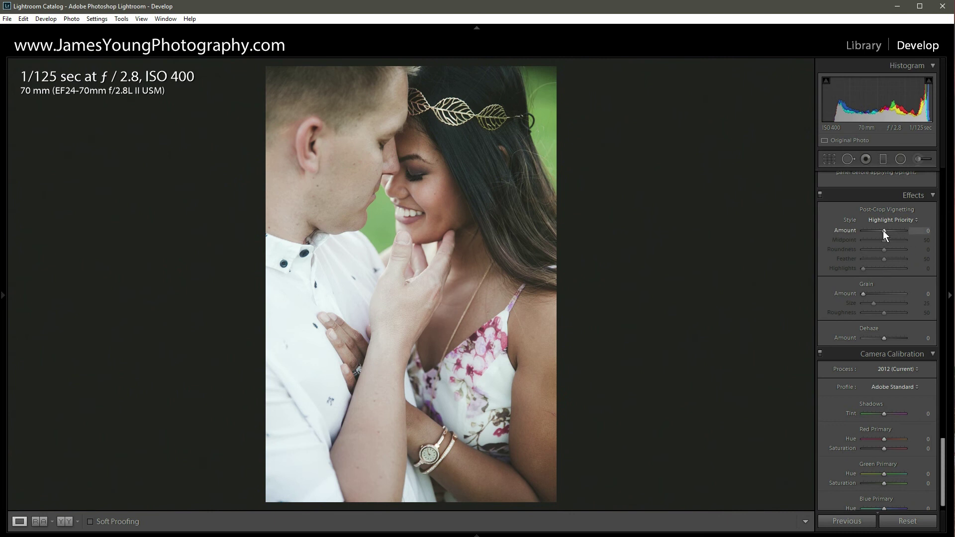
scroll(882, 230, down, 2)
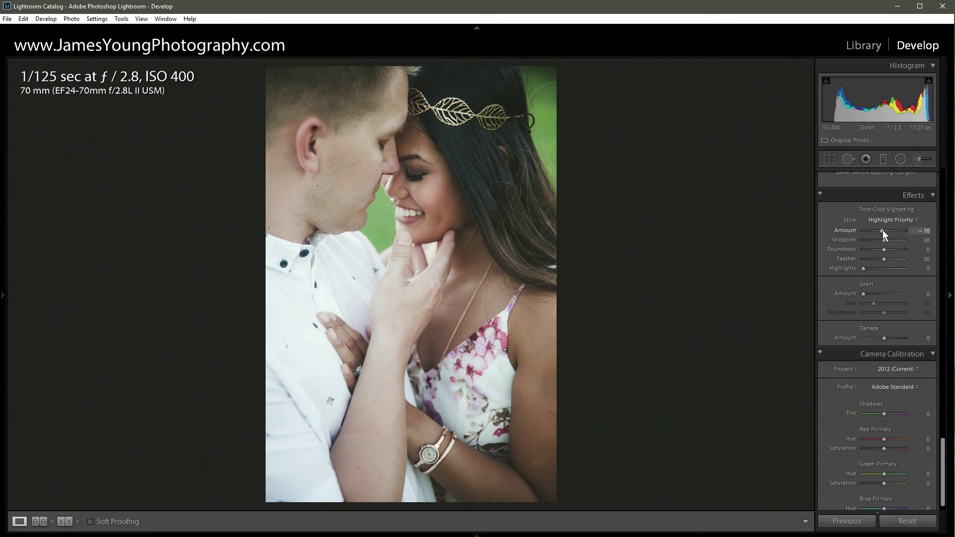
Try extreme post-crop vignette amounts of −86 and +38, and return the amount to −10.
click(866, 230)
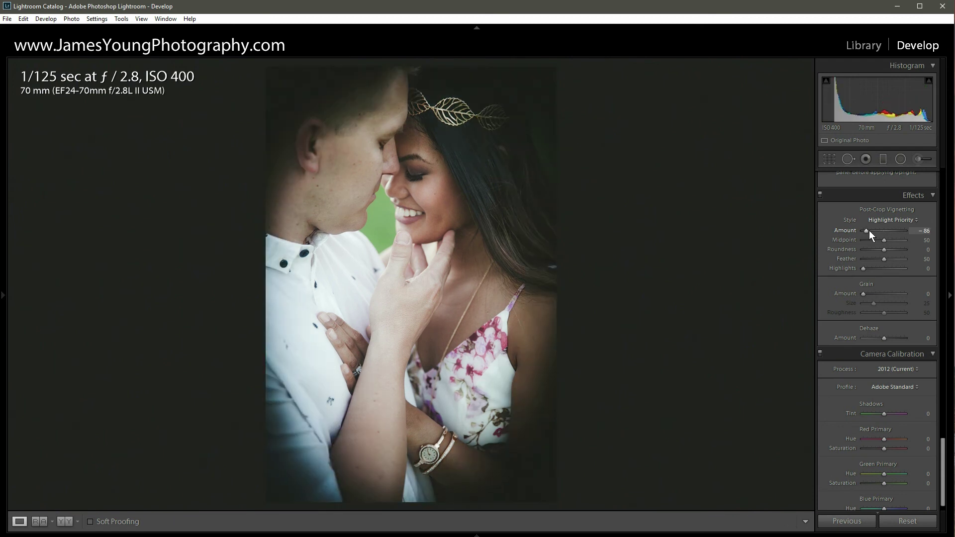
drag(866, 231, 891, 234)
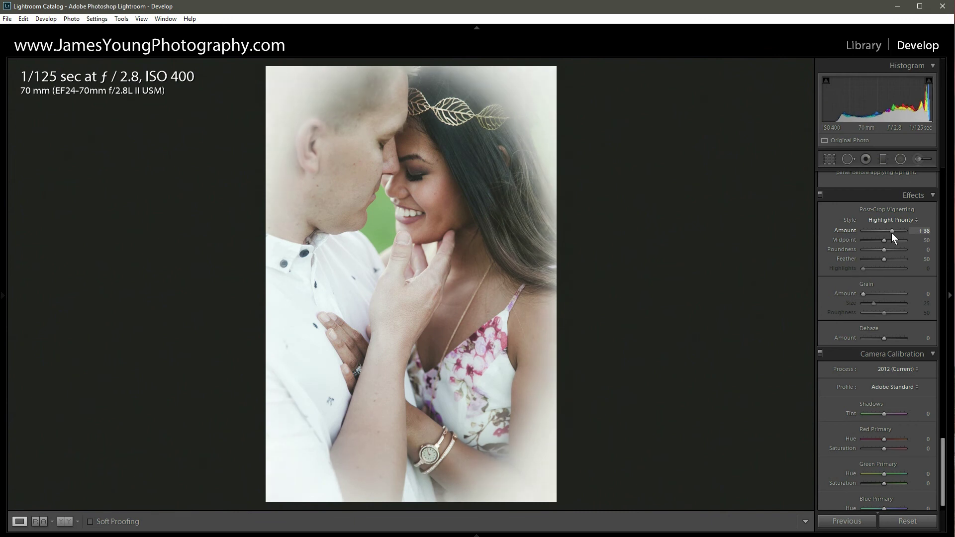
scroll(891, 233, down, 10)
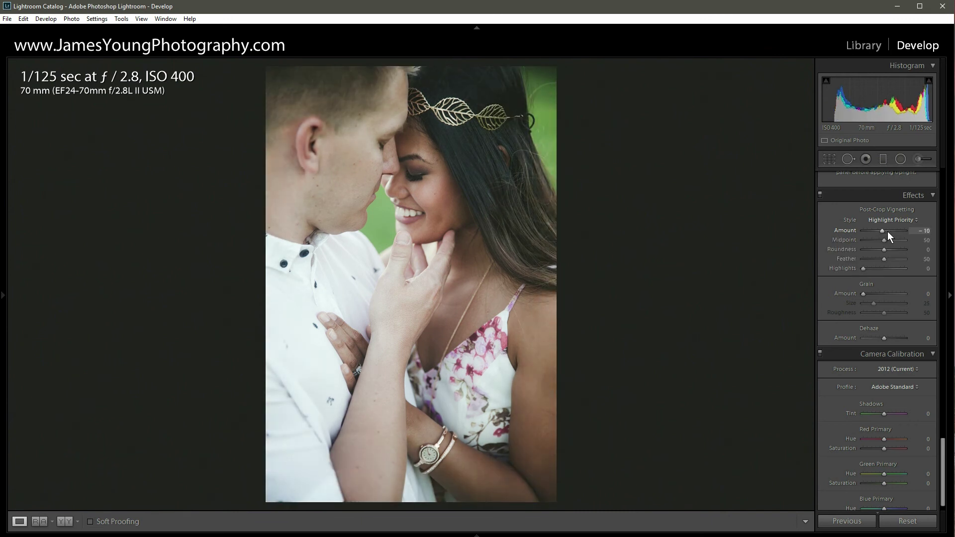
Set the sharpening amount to 70 and the luminance noise reduction to 30.
scroll(836, 266, up, 5)
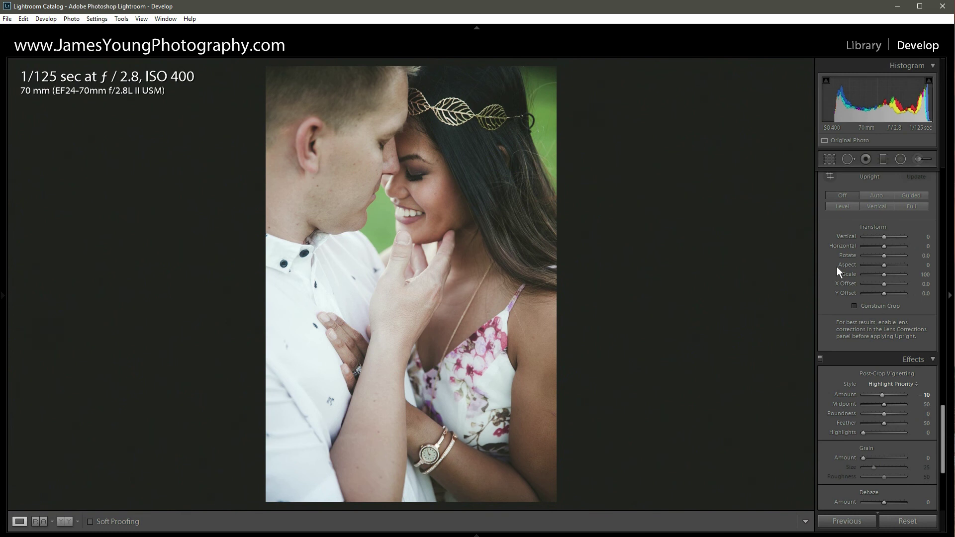
scroll(836, 267, up, 12)
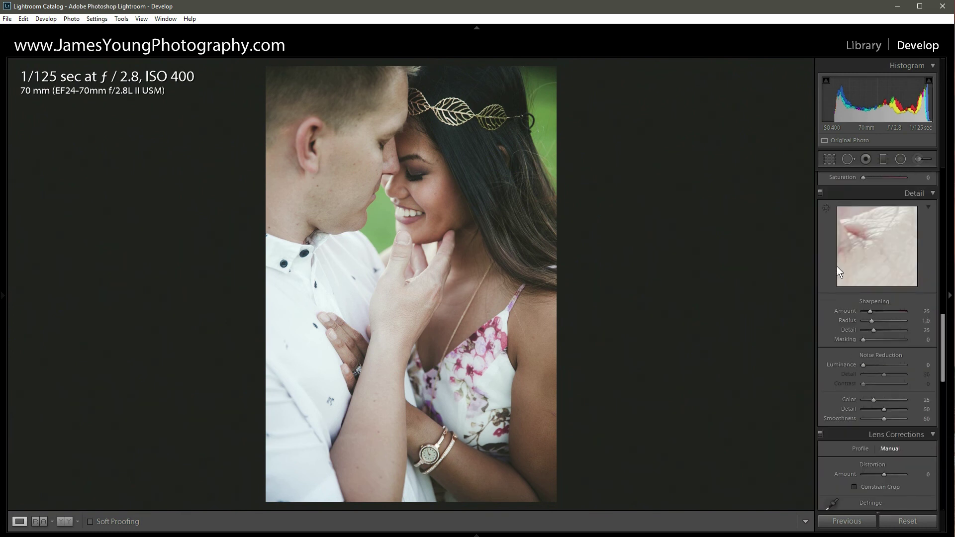
scroll(836, 266, up, 2)
scroll(837, 266, down, 2)
scroll(863, 366, up, 2)
scroll(862, 366, up, 1)
Compare the edited photo with its unedited original and return to the edited version.
key(backslash)
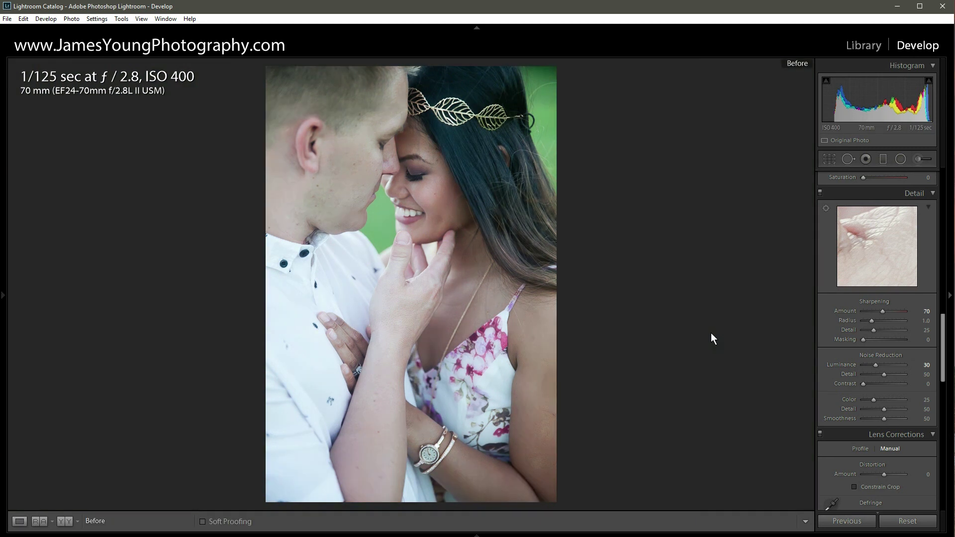
key(backslash)
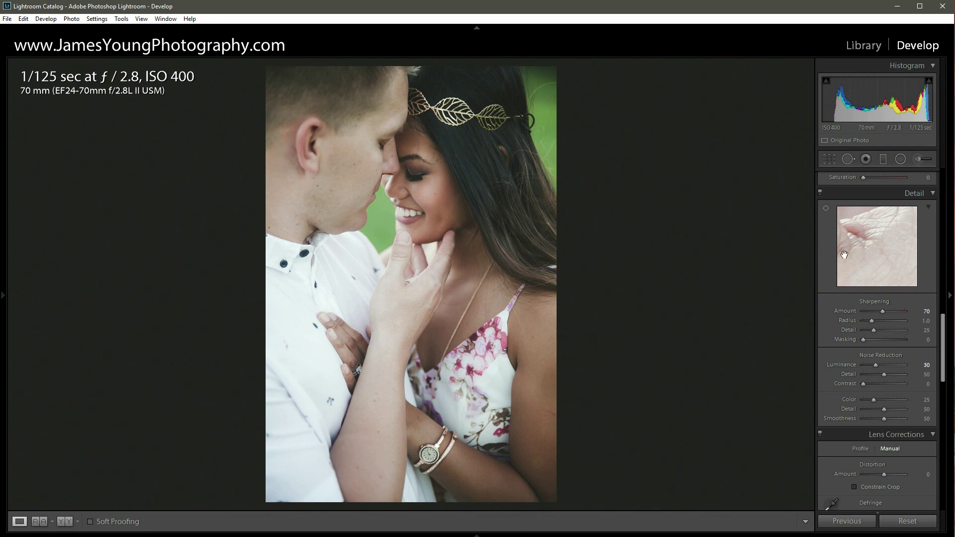
scroll(844, 255, up, 10)
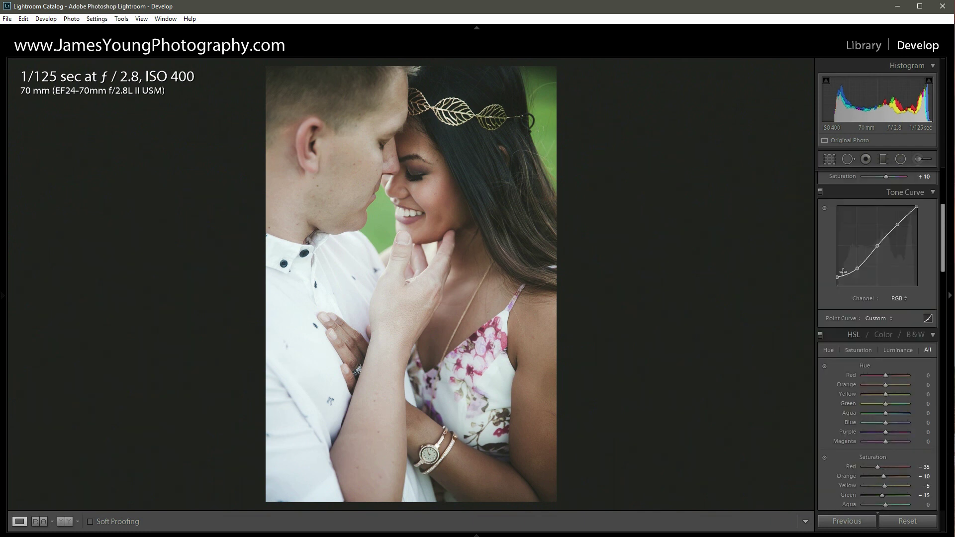